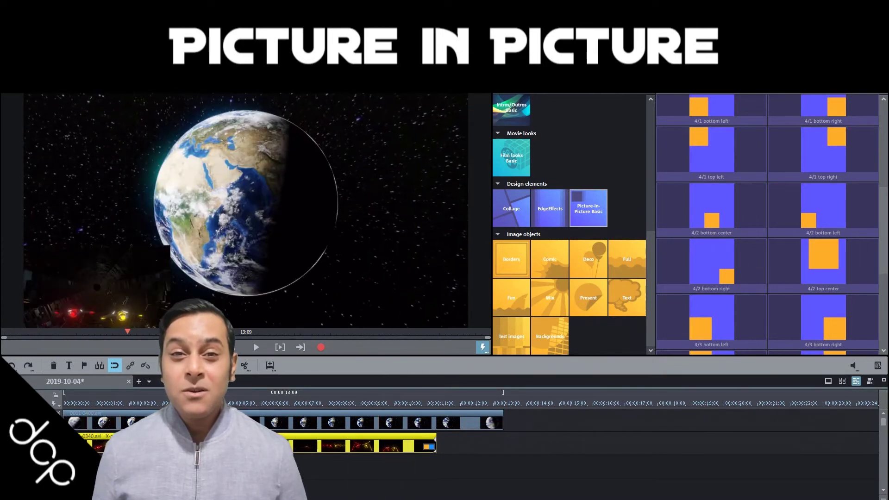
Step: Select the Earth clip, scrub back to preview the finished inset, then bring up the Start menu
{"action": "left_click", "coordinate": [410, 411]}
{"action": "mouse_move", "coordinate": [175, 404]}
{"action": "left_mouse_down"}
{"action": "mouse_move", "coordinate": [153, 404]}
{"action": "mouse_move", "coordinate": [283, 404]}
{"action": "left_mouse_up"}
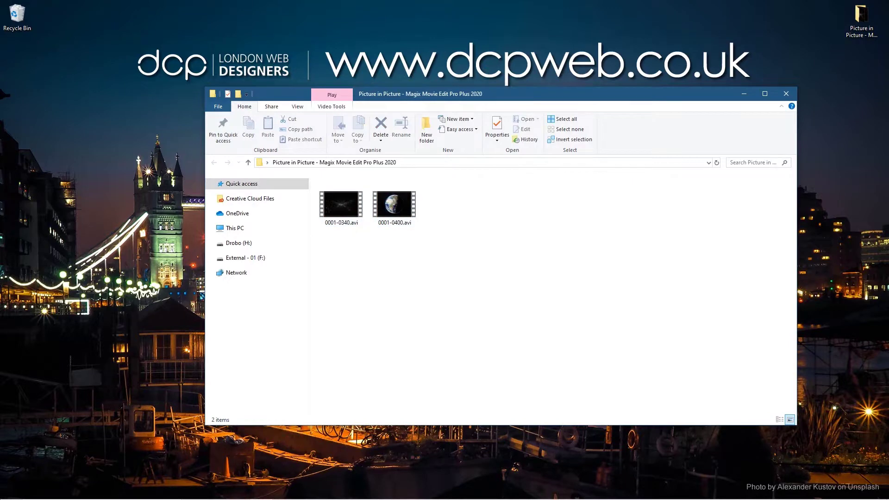
{"action": "left_click", "coordinate": [11, 491]}
Step: Launch MAGIX Movie Edit Pro Plus from the Start menu tiles and create the empty 2019-10-04 project
{"action": "left_click", "coordinate": [321, 109]}
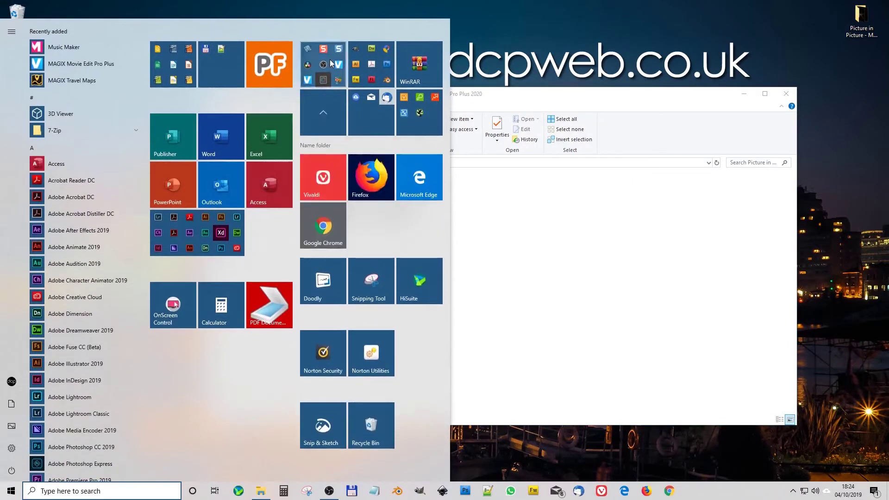
{"action": "left_click", "coordinate": [330, 60]}
{"action": "left_click", "coordinate": [321, 220]}
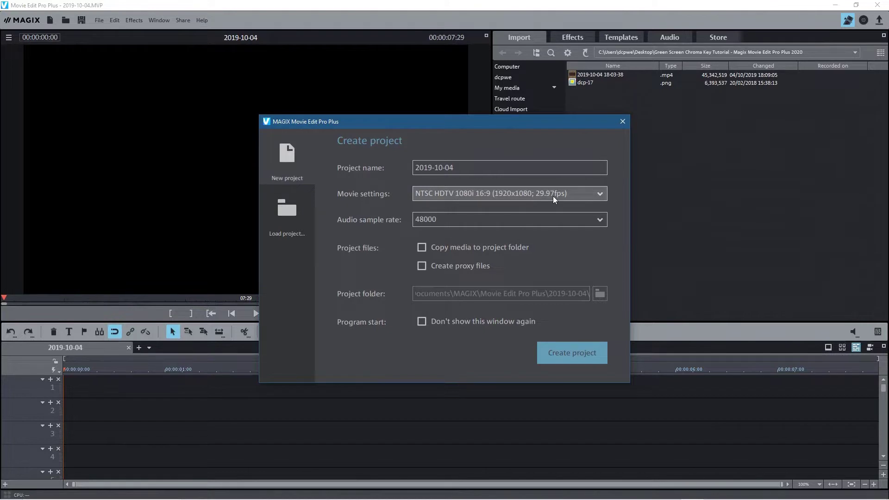
{"action": "left_click", "coordinate": [580, 348]}
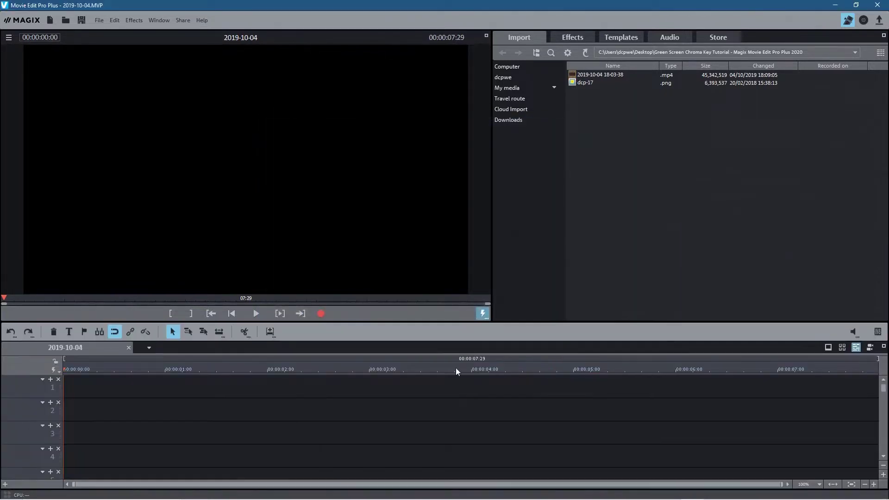
Step: Drag 0001-0340.avi and 0001-0400.avi from the Explorer folder onto timeline track 1
{"action": "key", "text": "alt+Tab"}
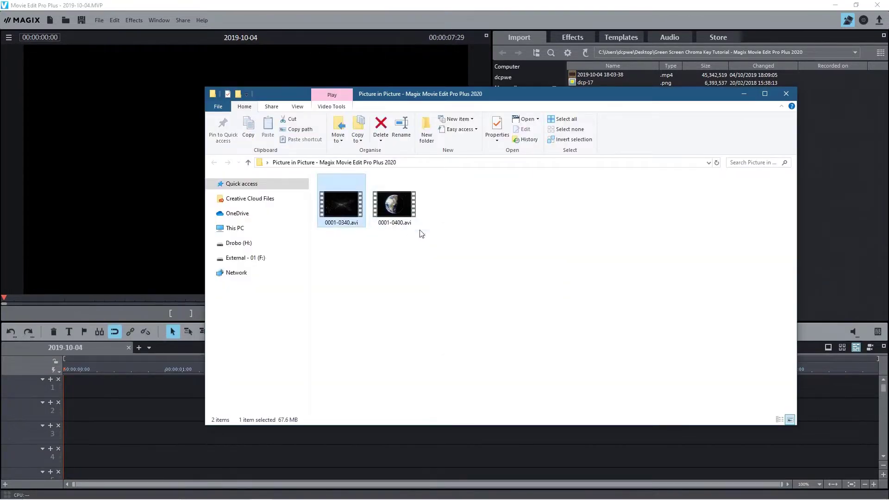
{"action": "left_click_drag", "start_coordinate": [419, 232], "coordinate": [94, 378]}
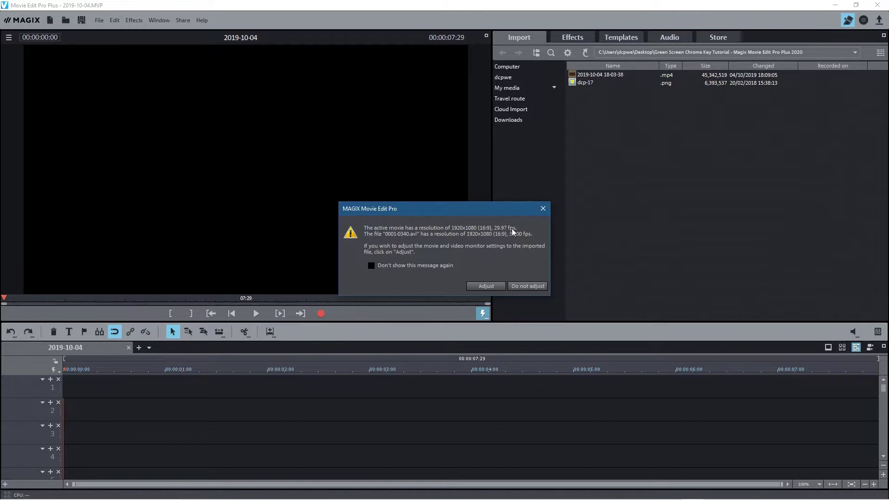
Step: Decline the 30.00 fps adjustment and preview where the tunnel and Earth clips meet
{"action": "left_click", "coordinate": [529, 287]}
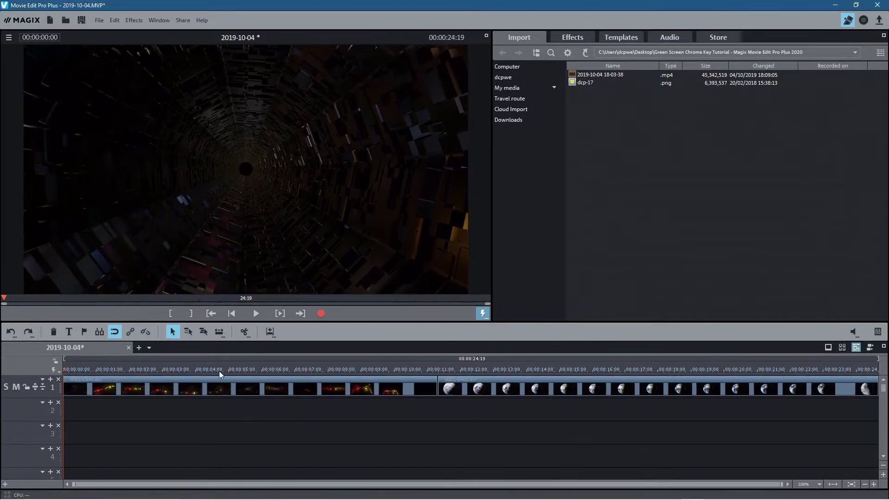
{"action": "left_click_drag", "start_coordinate": [218, 371], "coordinate": [548, 356]}
{"action": "key", "text": "space"}
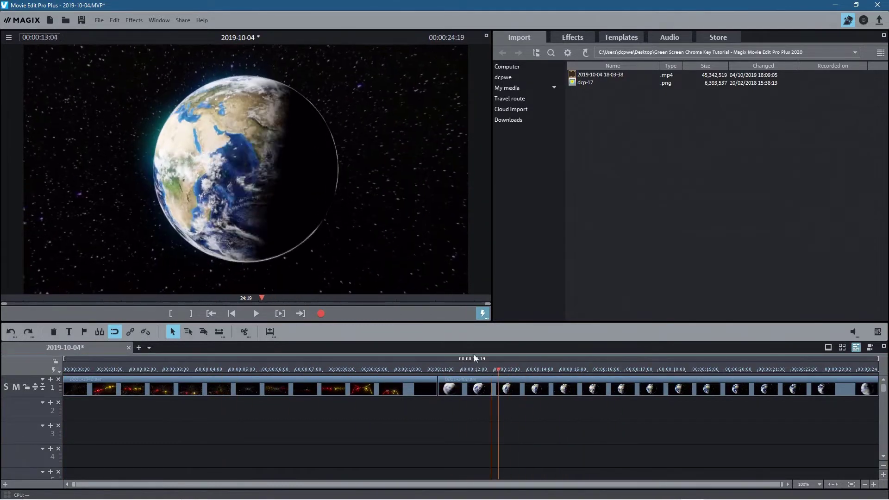
{"action": "mouse_move", "coordinate": [474, 355]}
{"action": "left_mouse_down"}
{"action": "mouse_move", "coordinate": [549, 359]}
{"action": "mouse_move", "coordinate": [388, 350]}
{"action": "mouse_move", "coordinate": [485, 354]}
{"action": "mouse_move", "coordinate": [152, 362]}
{"action": "mouse_move", "coordinate": [327, 374]}
{"action": "mouse_move", "coordinate": [484, 368]}
{"action": "mouse_move", "coordinate": [375, 368]}
{"action": "mouse_move", "coordinate": [474, 363]}
{"action": "left_mouse_up"}
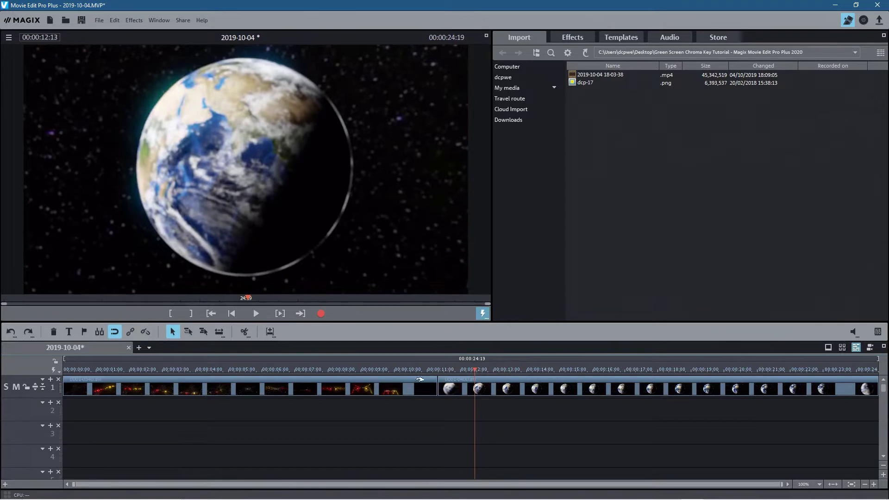
Step: Move the tunnel clip to track 2 and the Earth clip to the start of track 1
{"action": "left_click", "coordinate": [258, 391]}
{"action": "left_click_drag", "start_coordinate": [319, 394], "coordinate": [300, 404]}
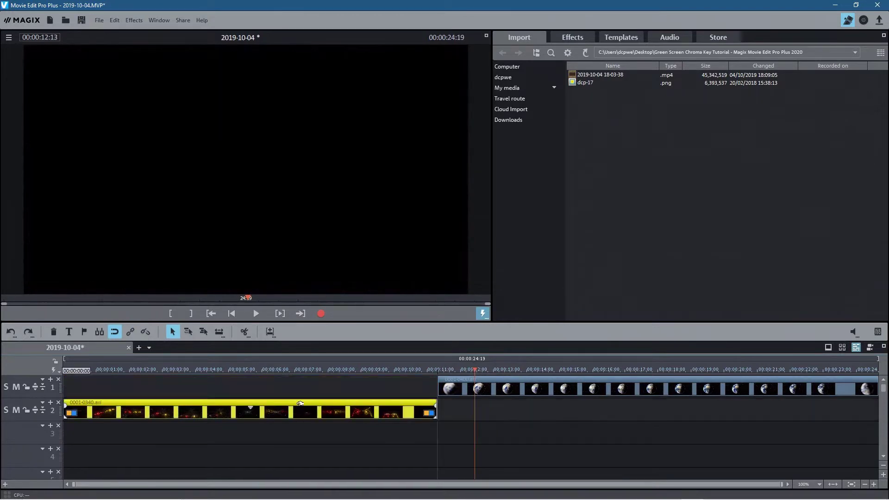
{"action": "left_click_drag", "start_coordinate": [534, 379], "coordinate": [160, 378]}
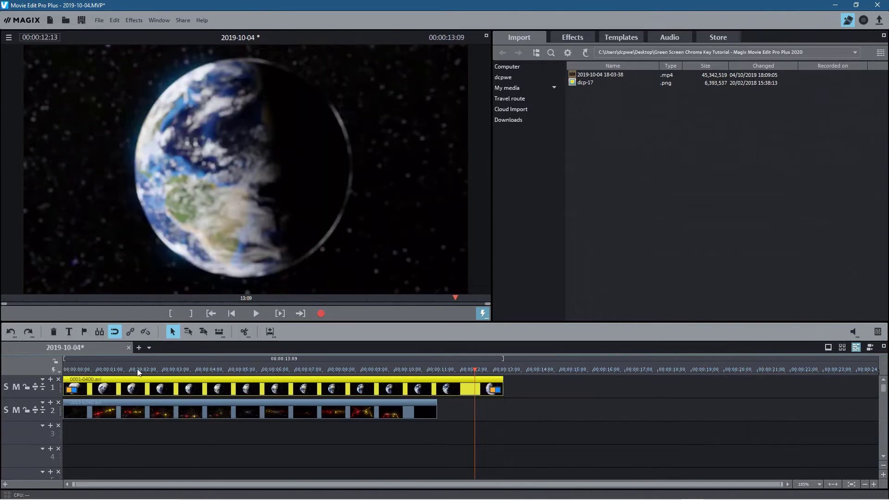
{"action": "left_click_drag", "start_coordinate": [475, 369], "coordinate": [199, 369]}
Step: Select the track 2 tunnel clip and show the Picture-in-Picture Basic templates under Design elements
{"action": "left_click", "coordinate": [227, 408]}
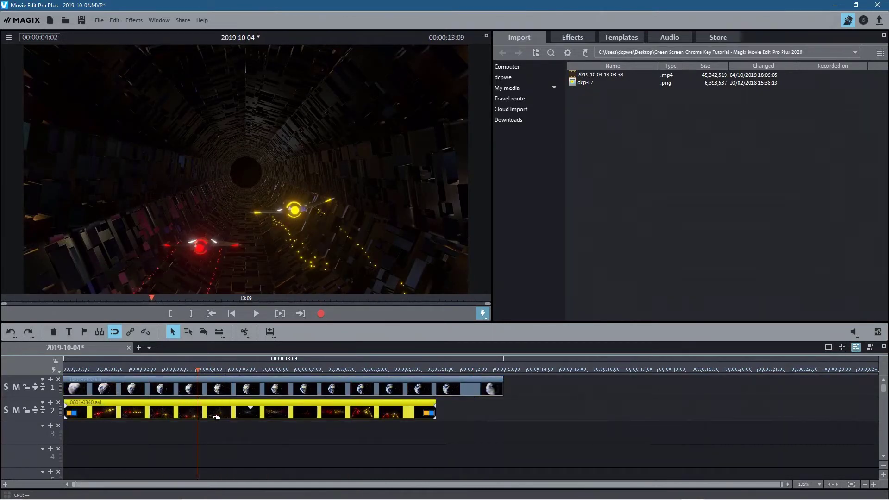
{"action": "left_click", "coordinate": [621, 37]}
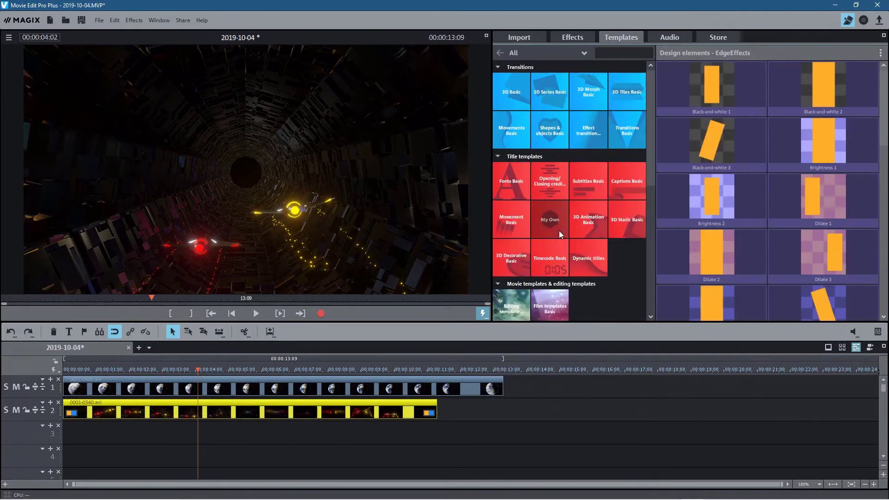
{"action": "left_click_drag", "start_coordinate": [650, 118], "coordinate": [652, 257]}
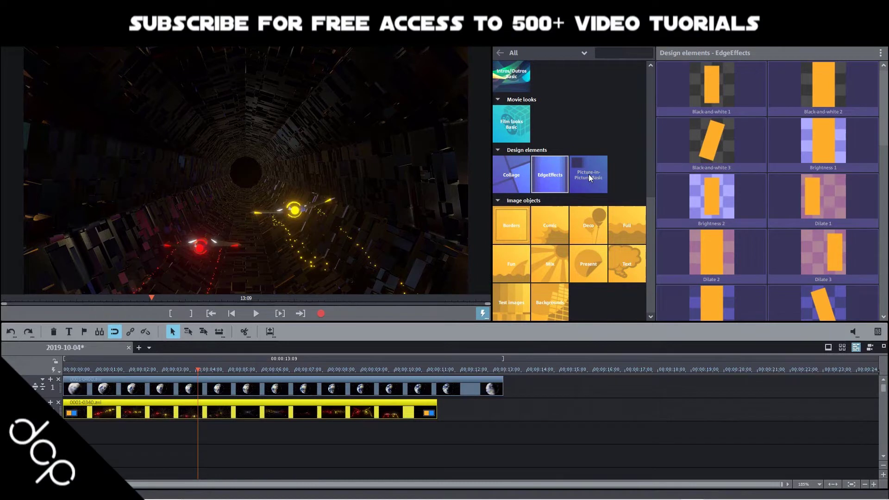
{"action": "left_click", "coordinate": [589, 175]}
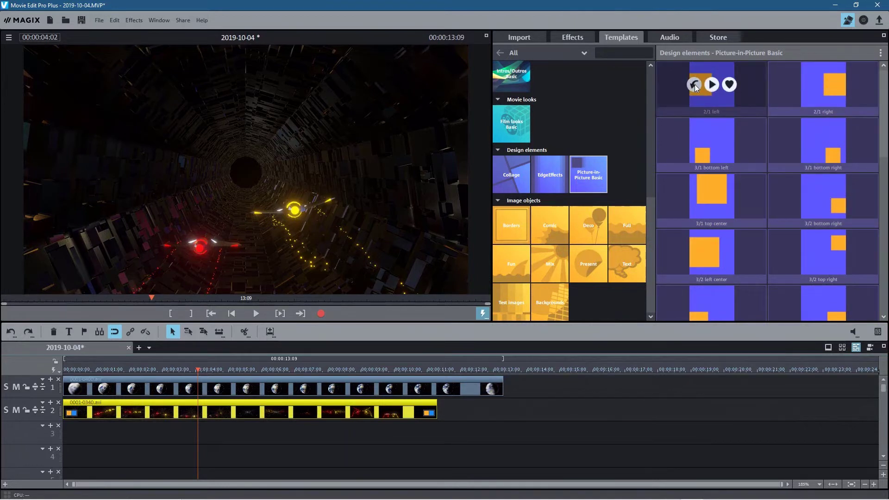
Step: Apply the 2/1 left preset to the tunnel clip and play it back to check the inset
{"action": "left_click", "coordinate": [695, 85]}
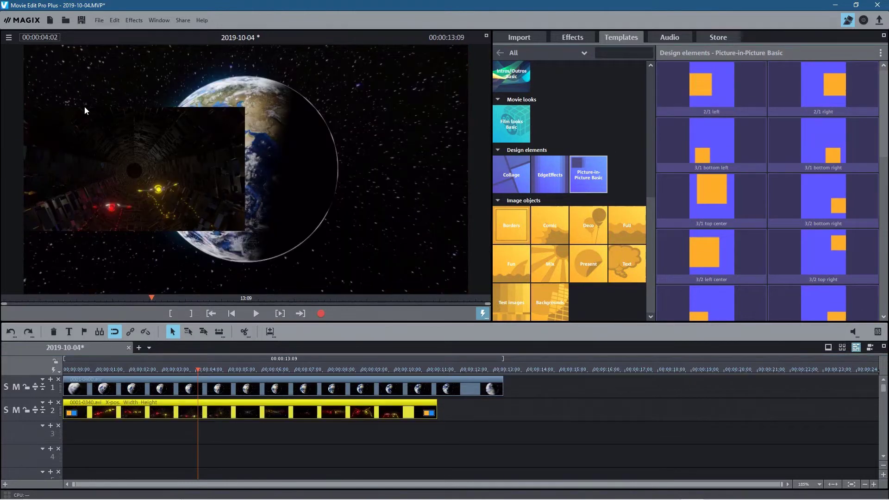
{"action": "left_click", "coordinate": [256, 313]}
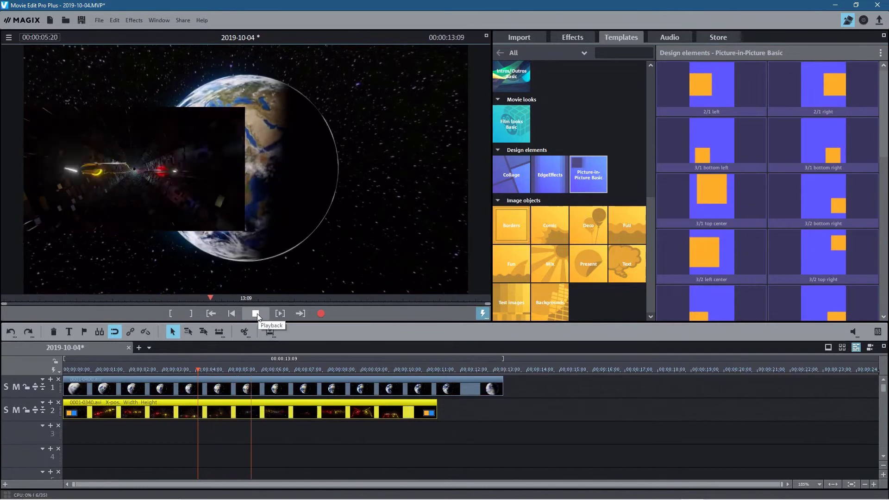
{"action": "left_click", "coordinate": [257, 314]}
{"action": "left_click_drag", "start_coordinate": [263, 374], "coordinate": [113, 361]}
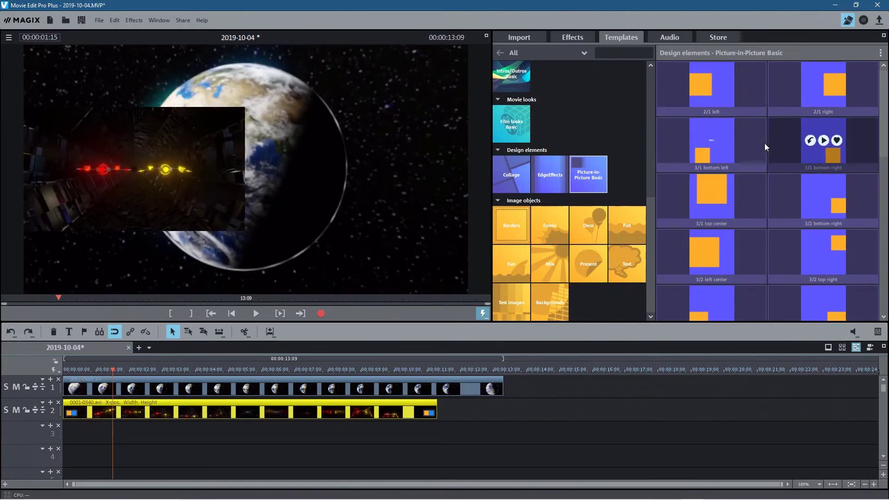
Step: Apply the 4/2 bottom left preset so the tunnel clip becomes a small bottom-left inset
{"action": "scroll", "coordinate": [864, 250], "scroll_direction": "down", "scroll_amount": 10}
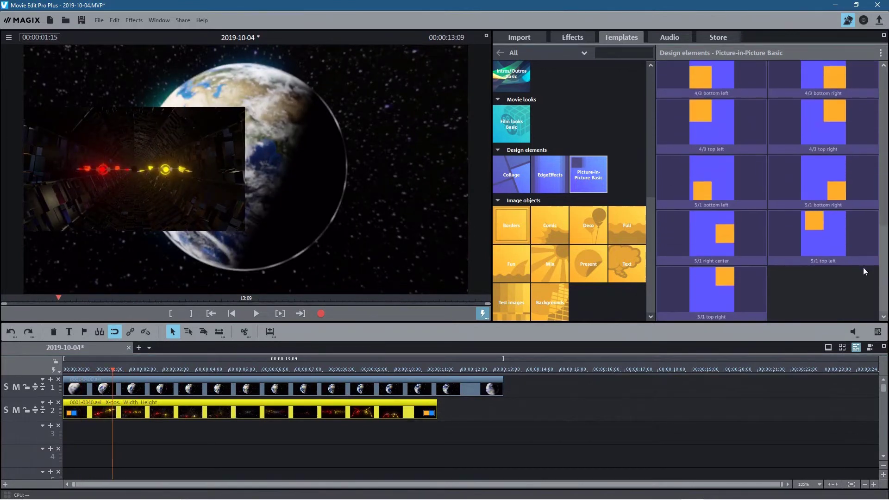
{"action": "scroll", "coordinate": [862, 182], "scroll_direction": "up", "scroll_amount": 3}
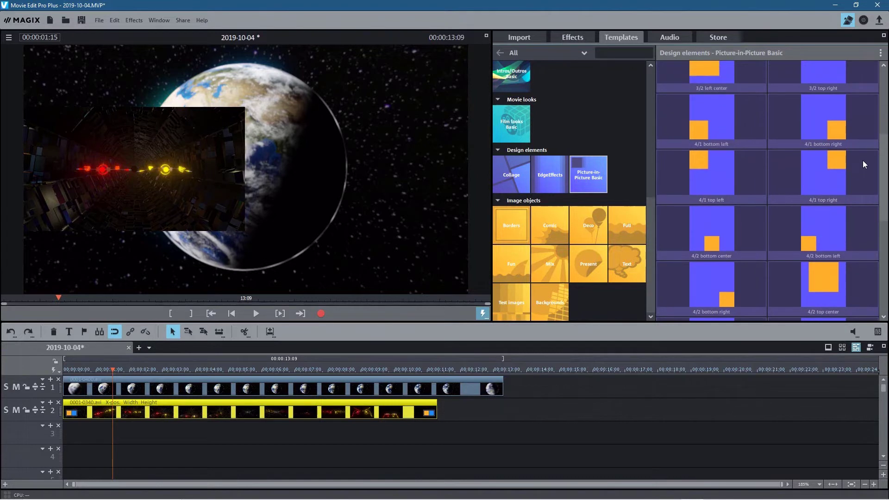
{"action": "scroll", "coordinate": [864, 179], "scroll_direction": "down", "scroll_amount": 3}
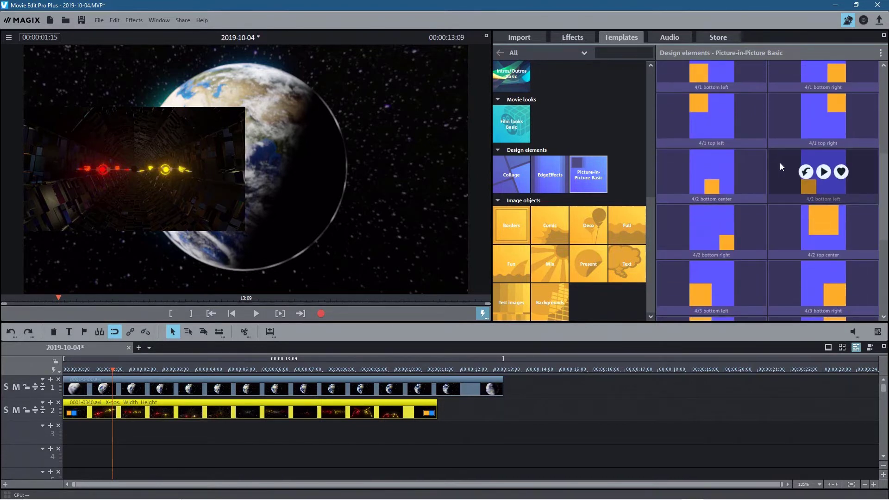
{"action": "left_click_drag", "start_coordinate": [807, 173], "coordinate": [355, 407]}
{"action": "left_click_drag", "start_coordinate": [411, 397], "coordinate": [806, 180]}
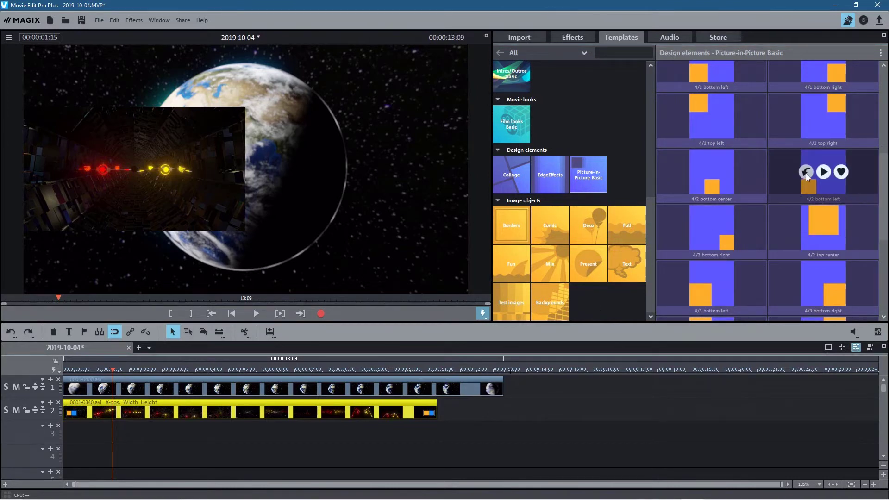
{"action": "left_click", "coordinate": [806, 174]}
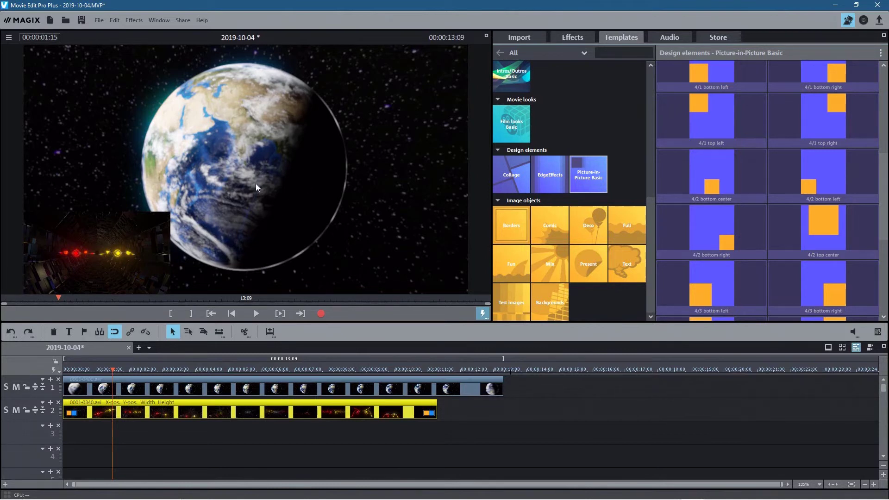
{"action": "left_click_drag", "start_coordinate": [123, 370], "coordinate": [295, 369]}
{"action": "left_click", "coordinate": [176, 370]}
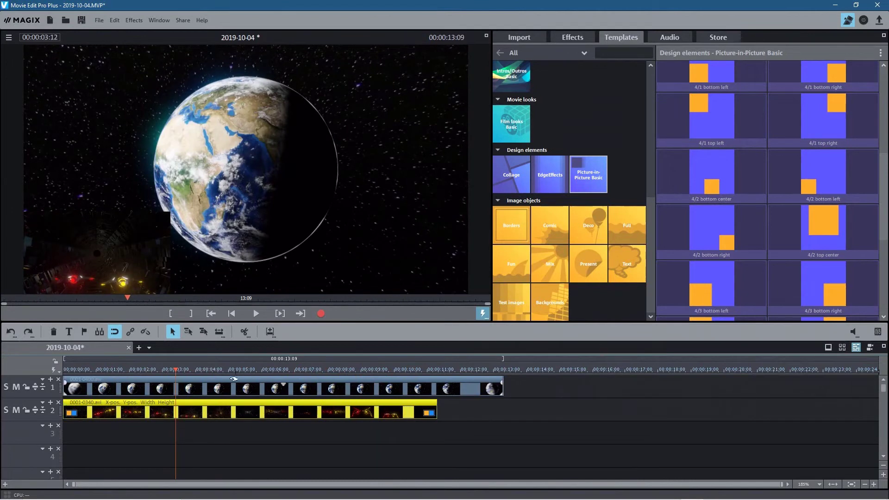
{"action": "left_click", "coordinate": [231, 384]}
{"action": "left_click_drag", "start_coordinate": [175, 369], "coordinate": [282, 371]}
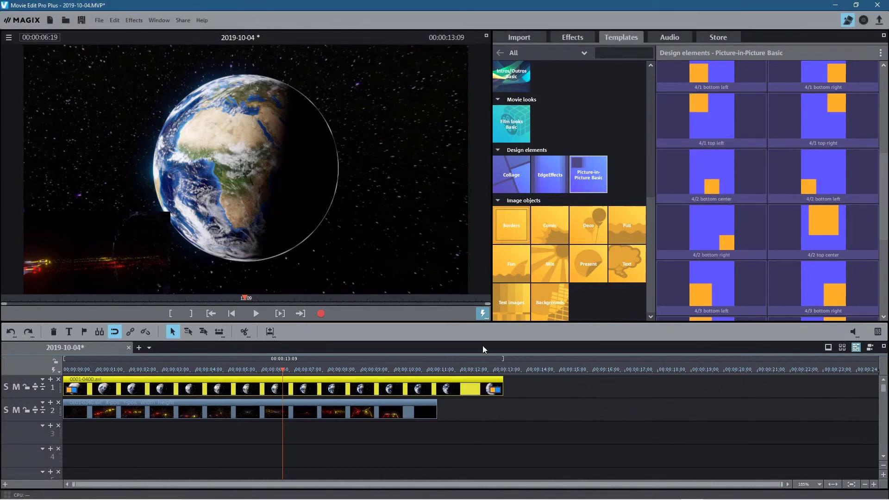
Step: Minimize the MAGIX editor to reveal the Picture in Picture folder in File Explorer
{"action": "left_click", "coordinate": [837, 7]}
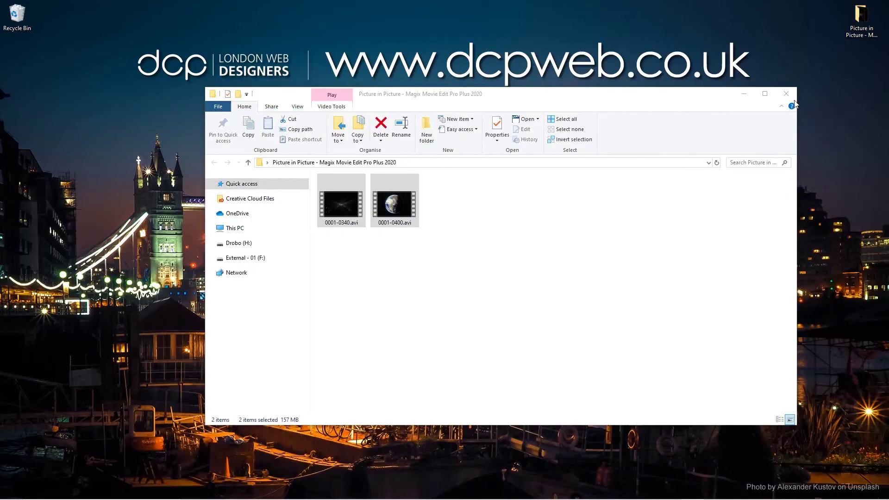